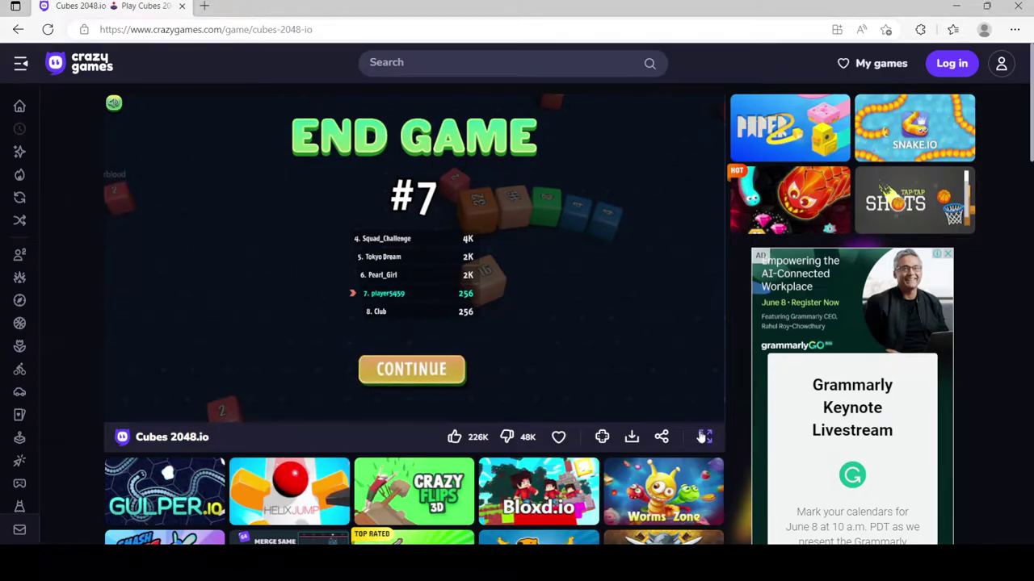
Step: Switch the game to fullscreen and dismiss the previous round's END GAME results
click(704, 437)
click(517, 464)
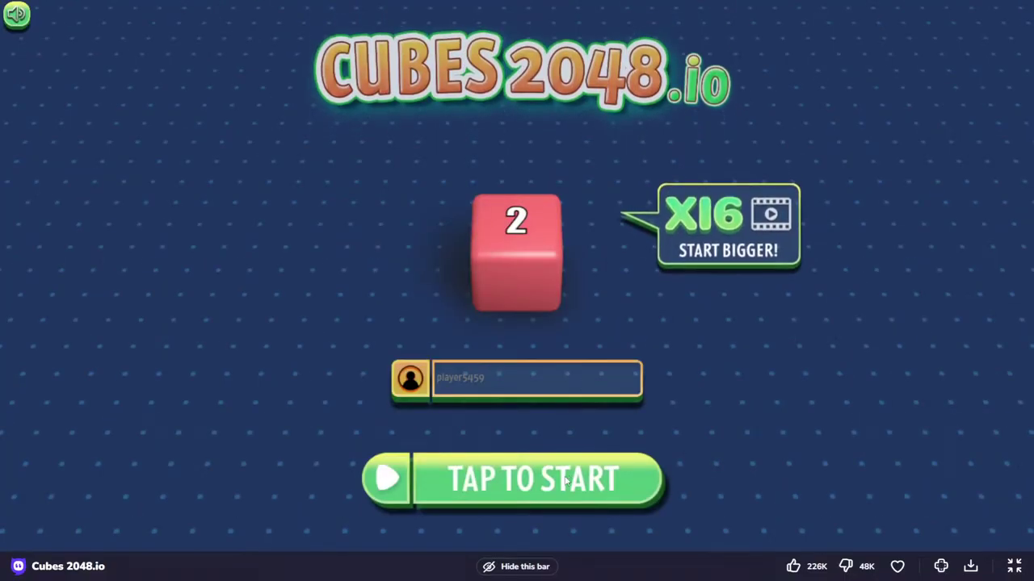
Step: Start a new round and boost right to eat cubes, reaching a 32 head cube
click(565, 479)
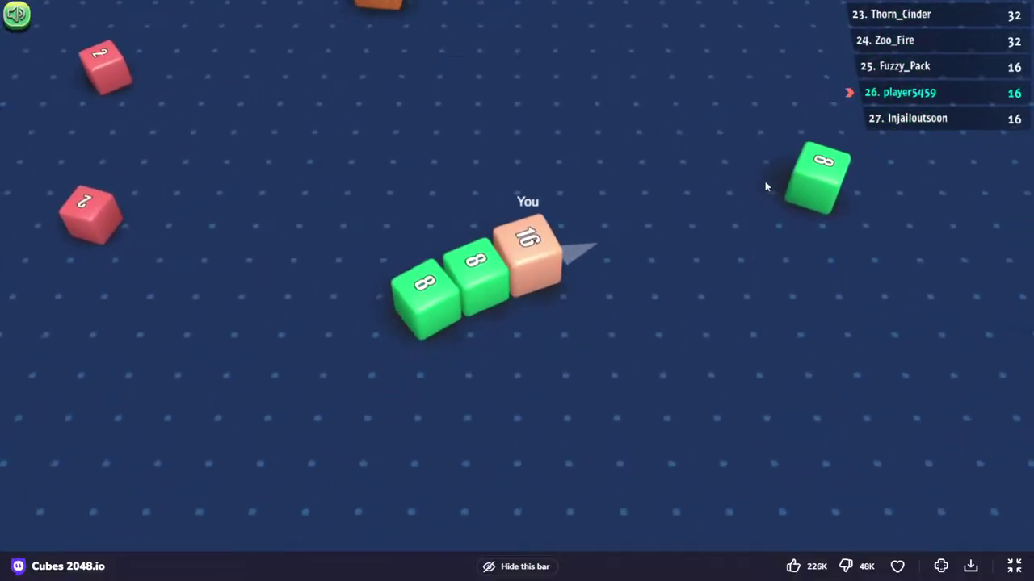
click(767, 185)
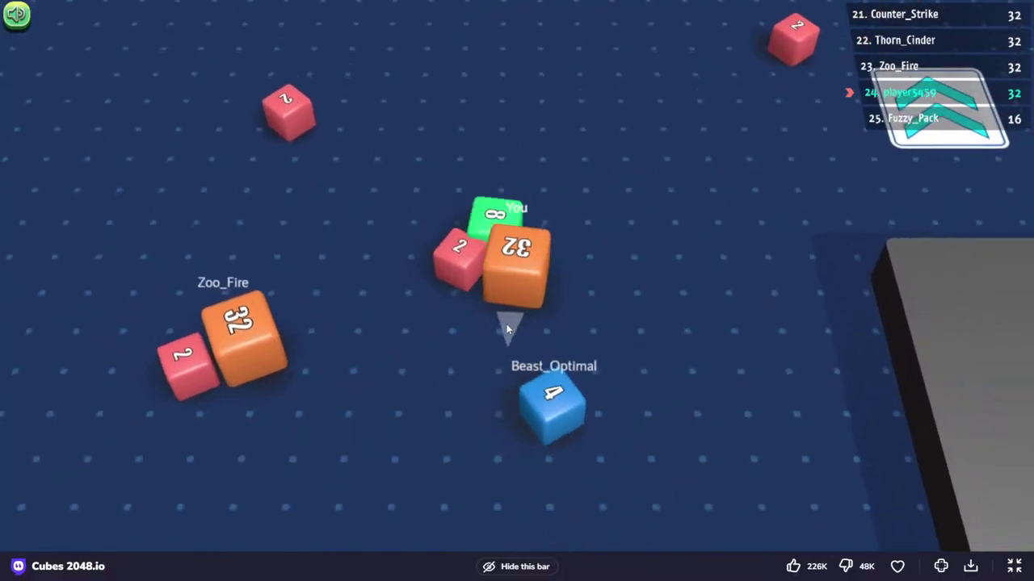
click(708, 348)
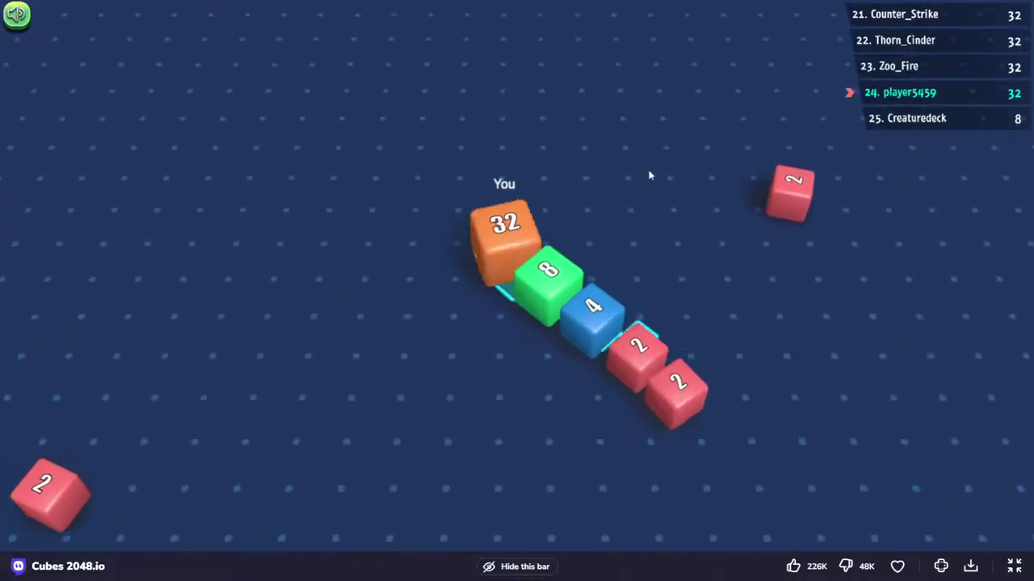
Step: Boost the snake right, merging cubes toward a 256 head and 10th place
click(748, 237)
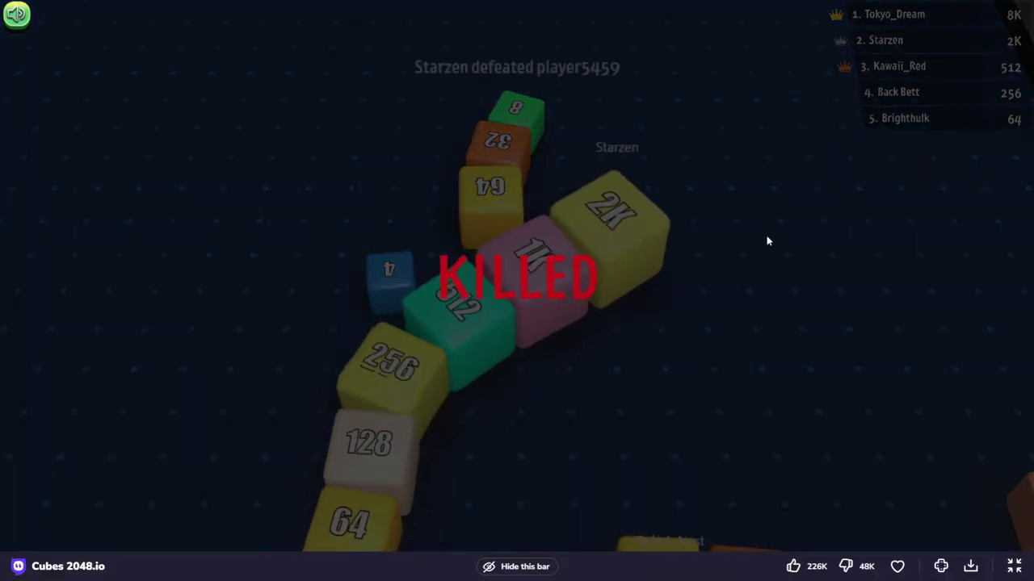
Step: Exit fullscreen with Esc after Starzen kills the snake, revealing the REVIVE?/NEXT countdown
key(Escape)
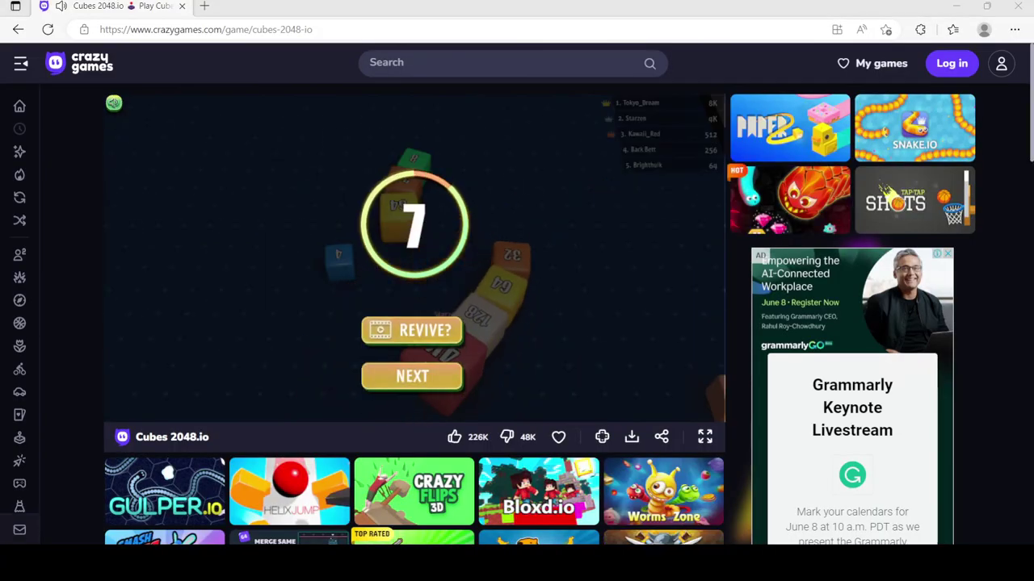